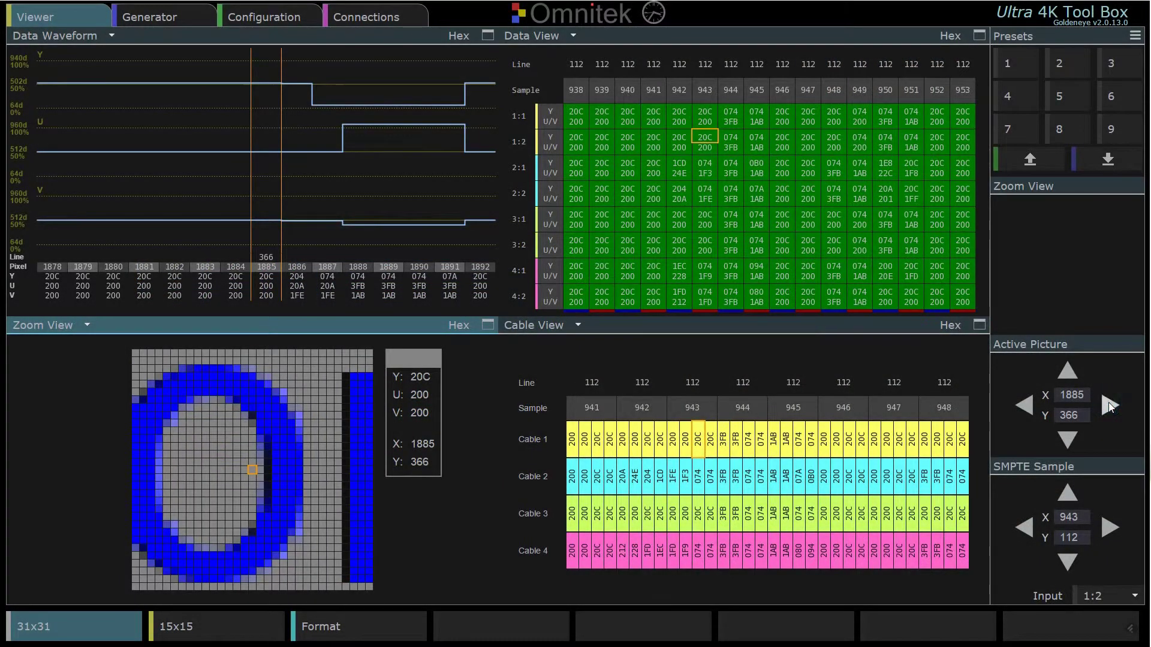
Step: Step the Active Picture pixel three positions right along line 366
{"action": "left_click", "coordinate": [1110, 406]}
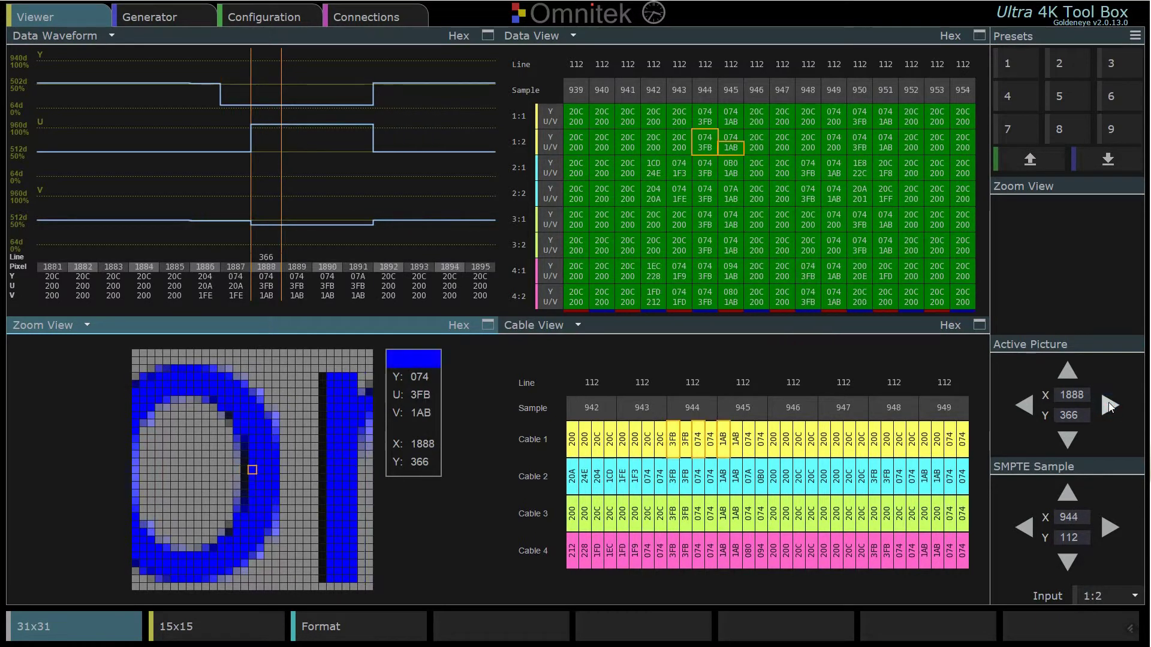
{"action": "left_click", "coordinate": [1109, 405]}
{"action": "left_click", "coordinate": [1110, 405]}
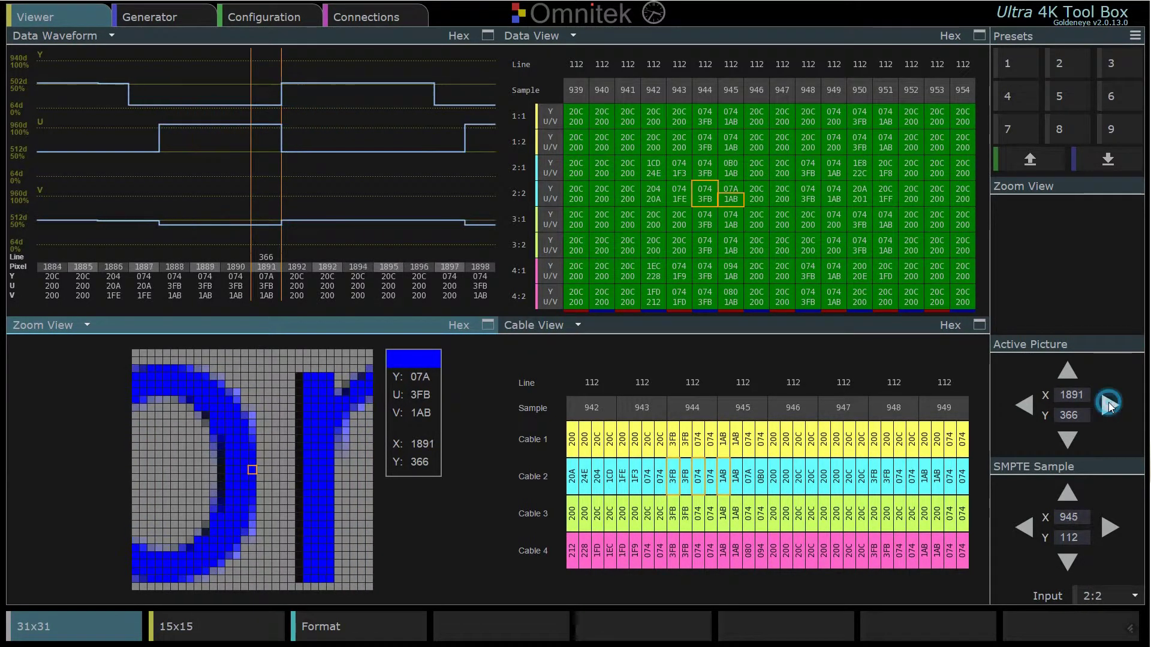
Step: Advance the SMPTE sample seven times to reach sample 957, line 112 (pixel 1915)
{"action": "left_click", "coordinate": [1109, 528]}
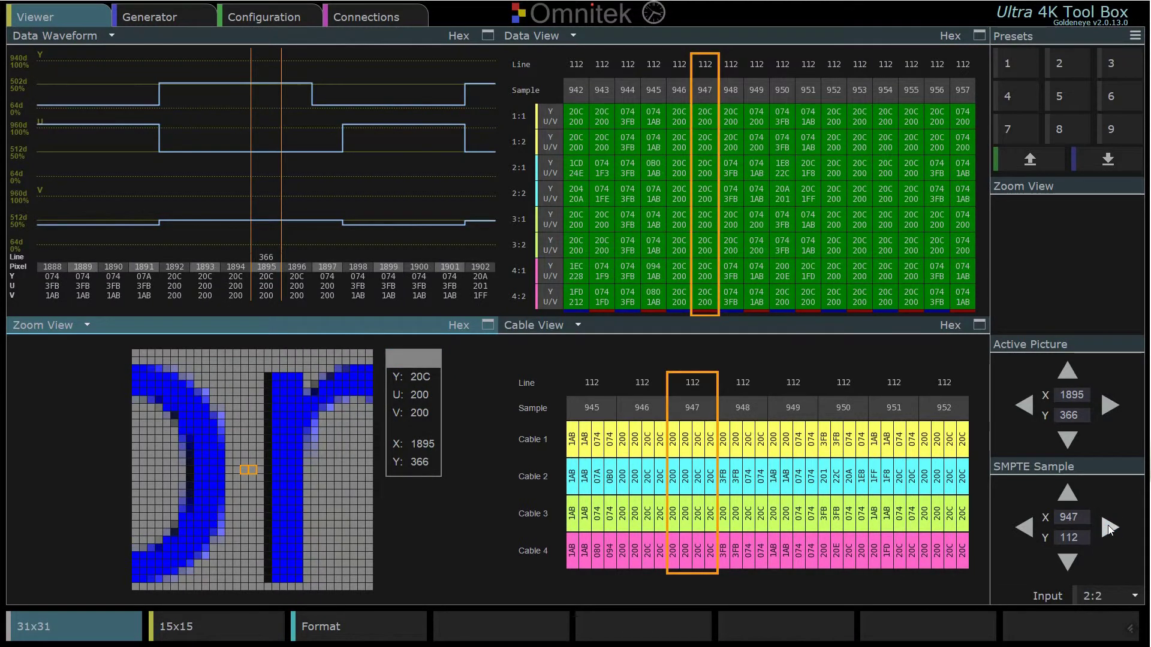
{"action": "left_click", "coordinate": [1108, 528]}
{"action": "left_click", "coordinate": [1108, 528]}
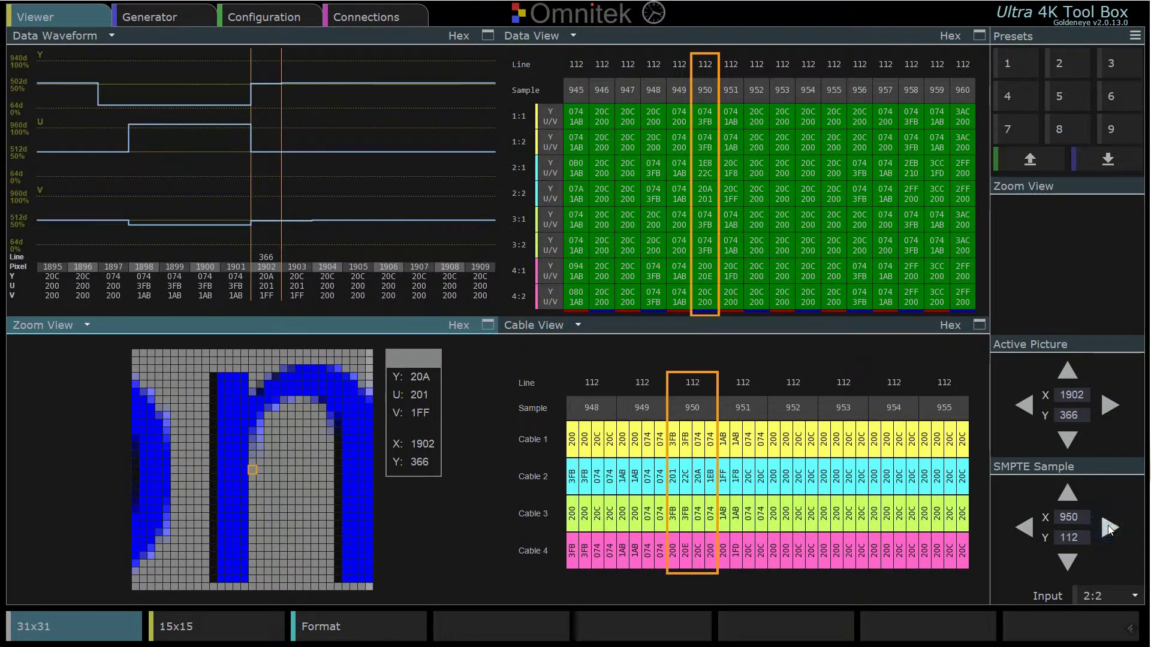
{"action": "left_click", "coordinate": [1109, 528]}
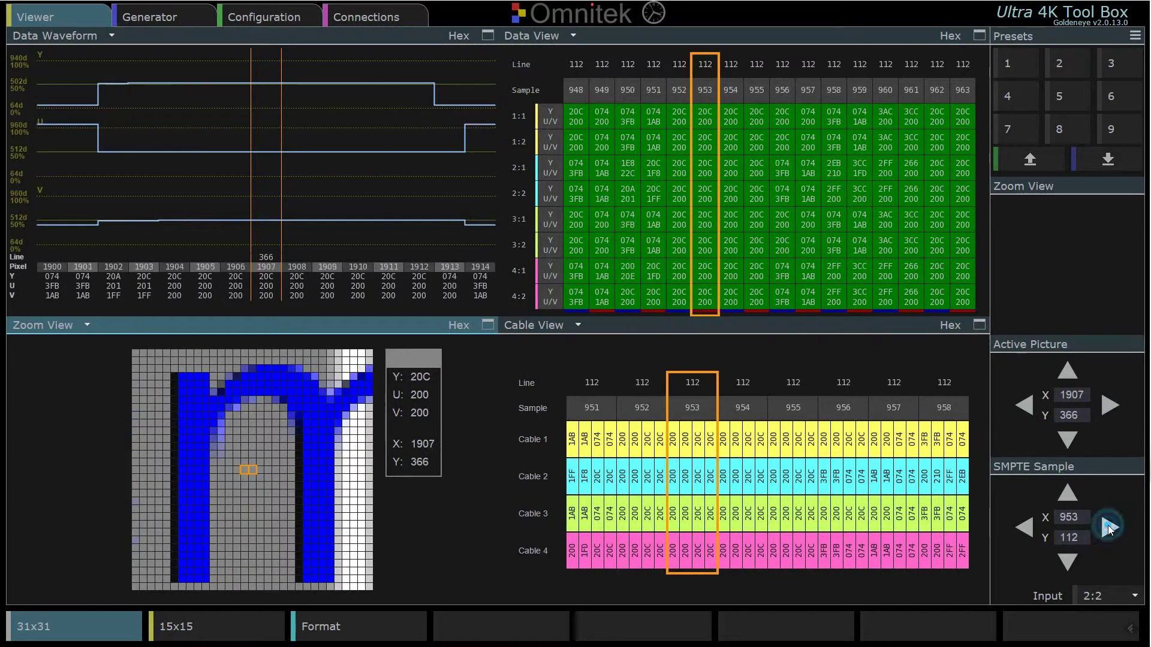
{"action": "left_click", "coordinate": [1110, 528]}
{"action": "left_click", "coordinate": [1109, 528]}
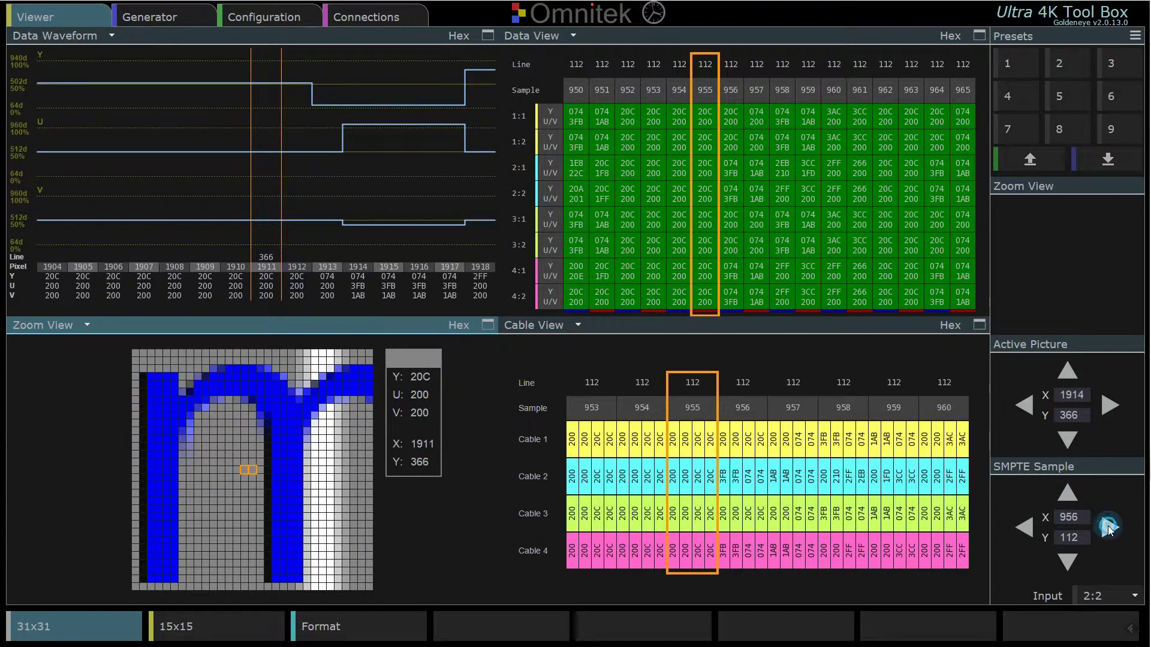
{"action": "left_click", "coordinate": [1109, 528]}
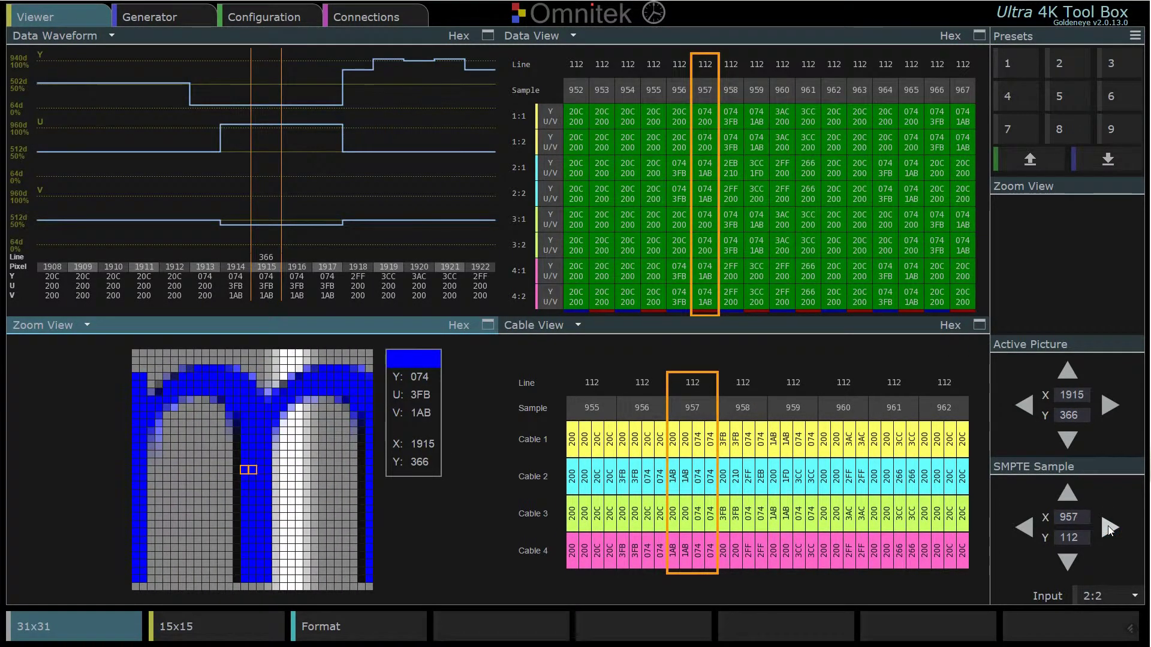